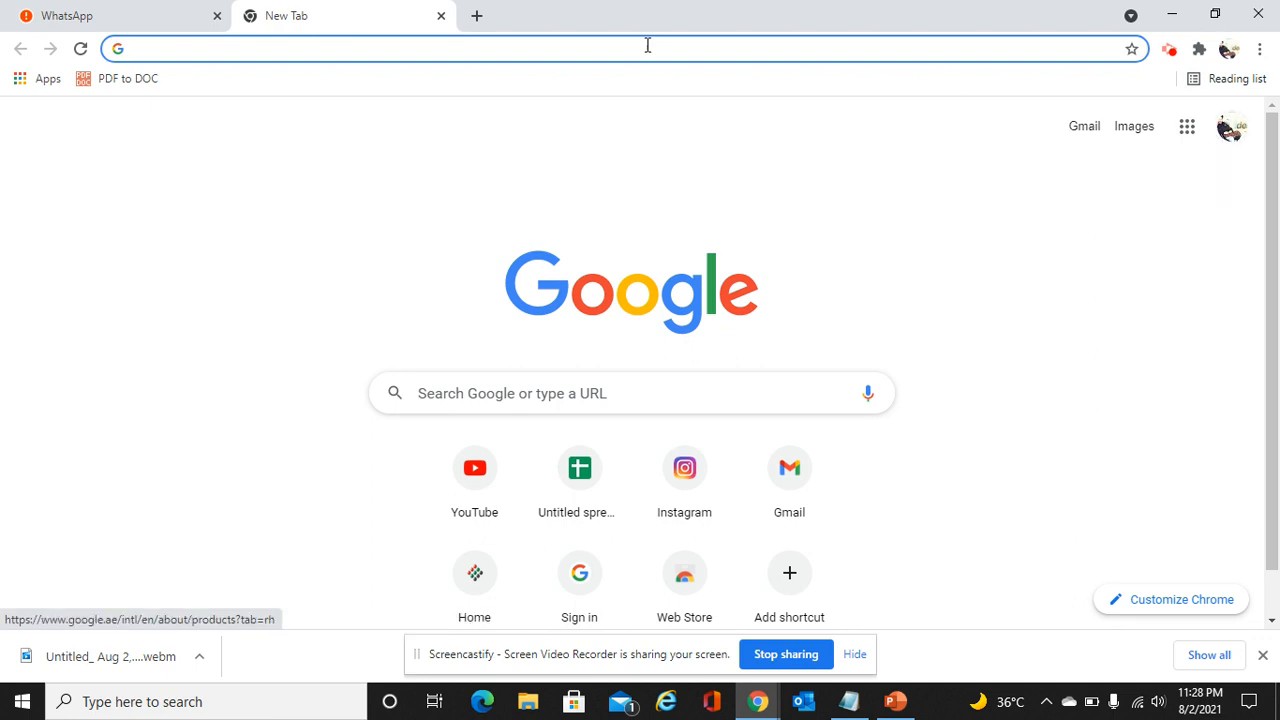
# Create a new blank Google Sheets spreadsheet by going to sheets.new in the browser.
pyautogui.click(157, 55)
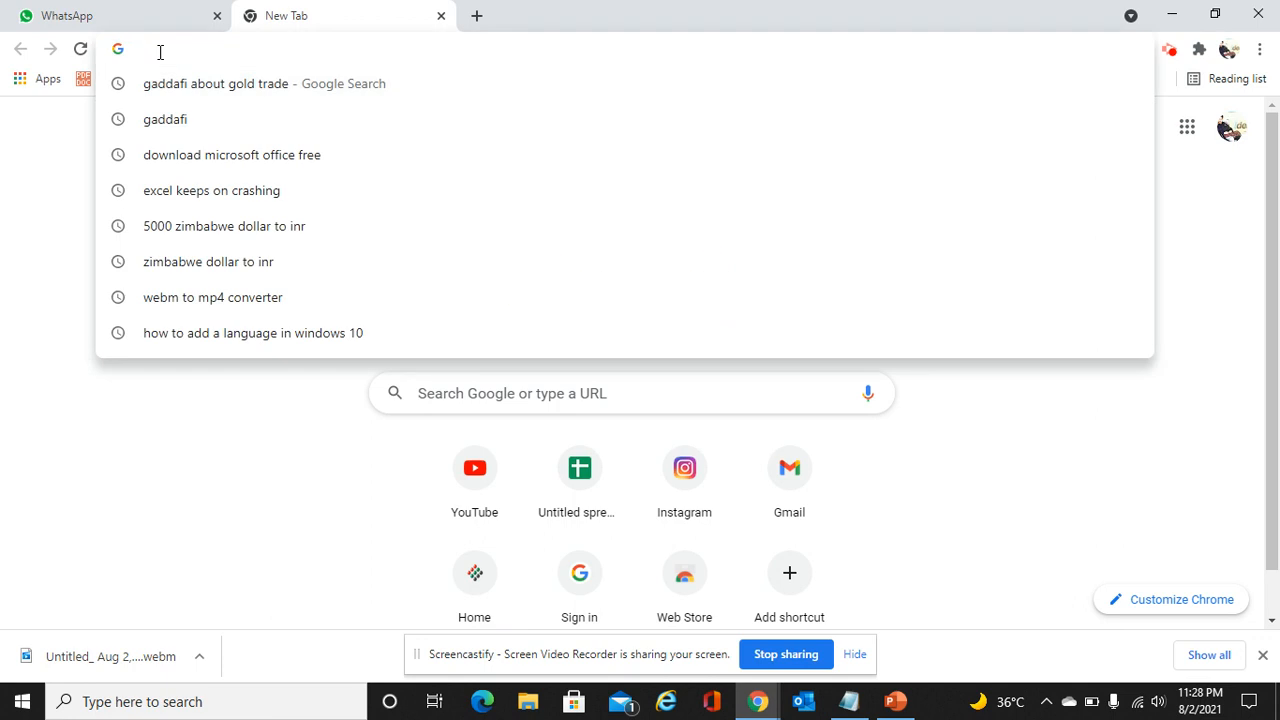
pyautogui.write('sheets.n')
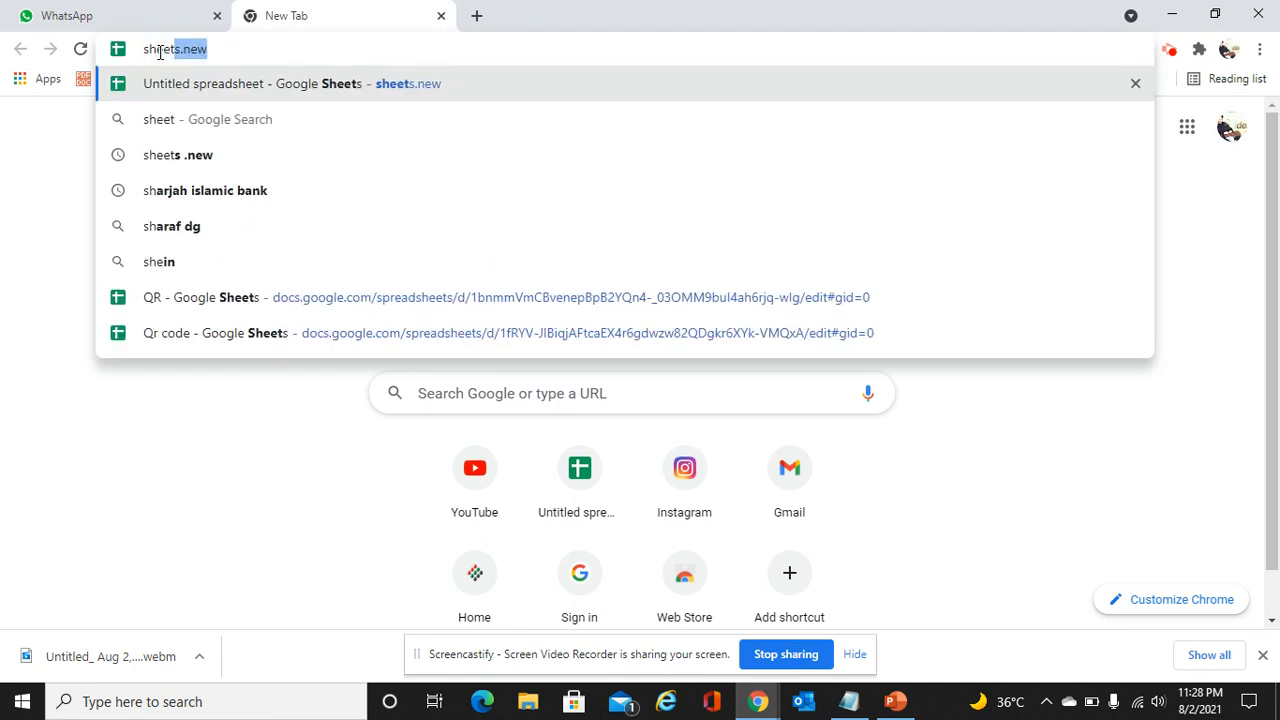
pyautogui.write('ew')
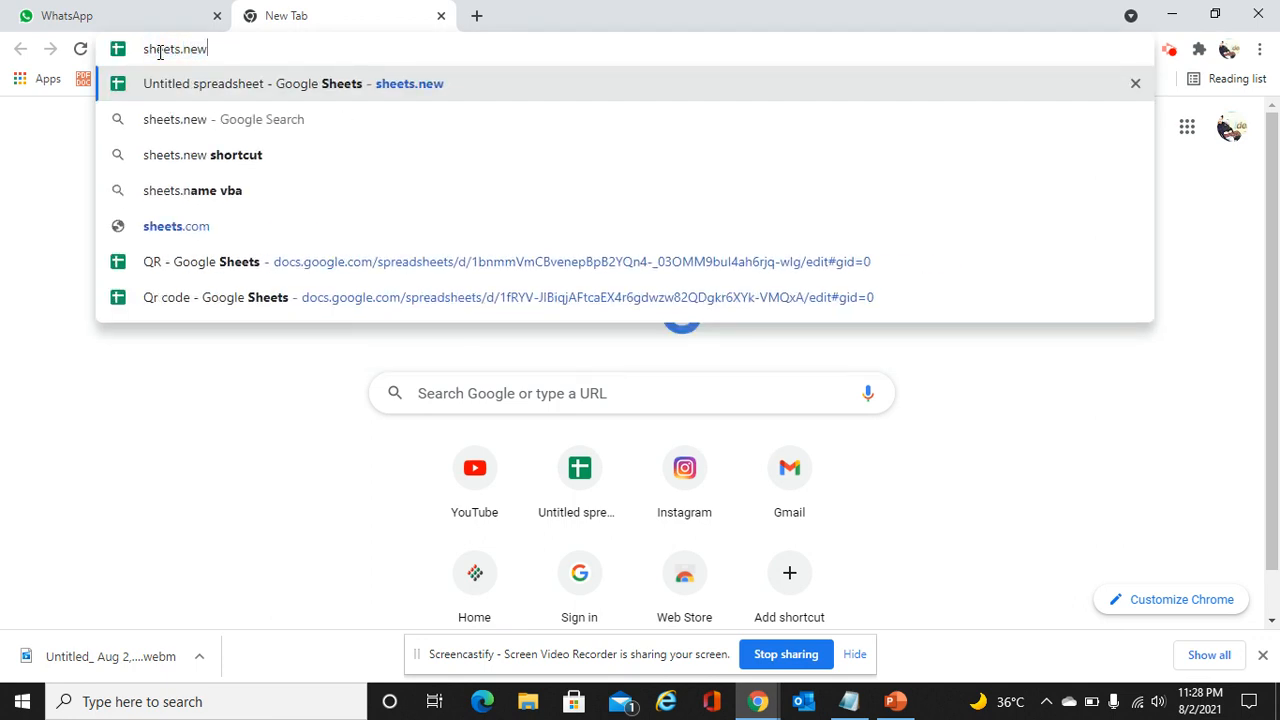
pyautogui.press('Return')
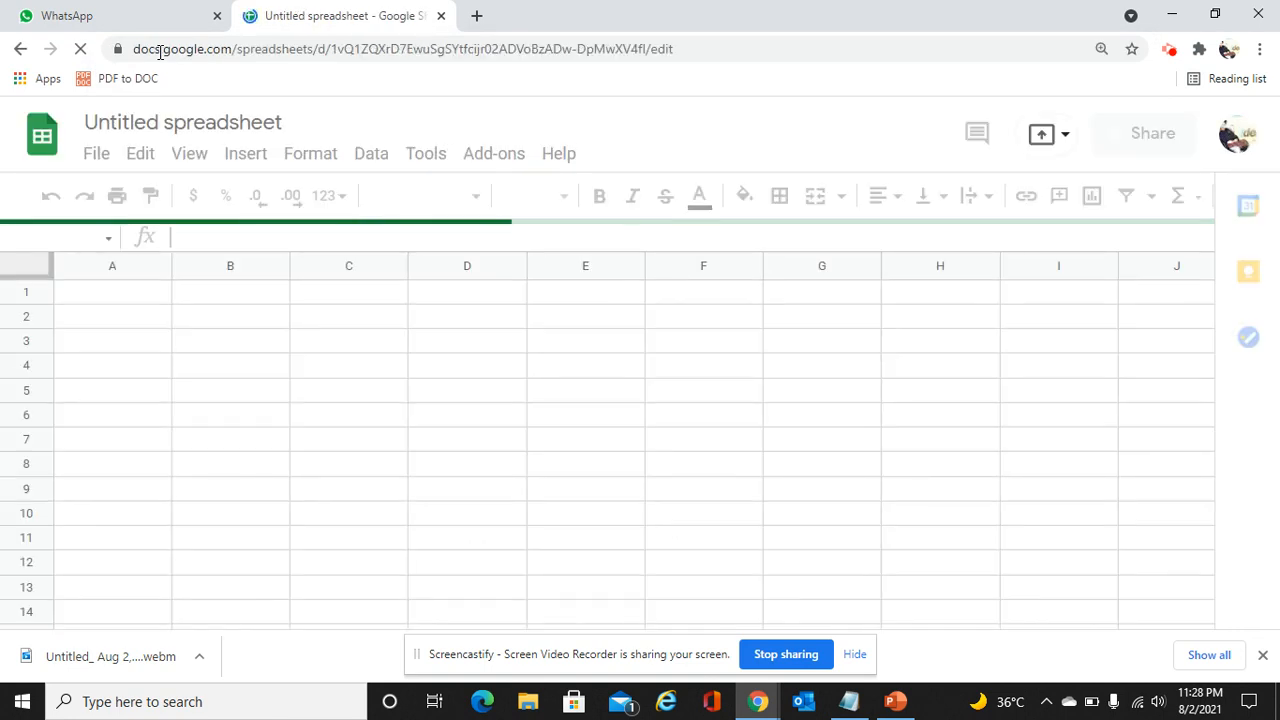
# Rename the untitled spreadsheet as "Qr code".
pyautogui.click(173, 122)
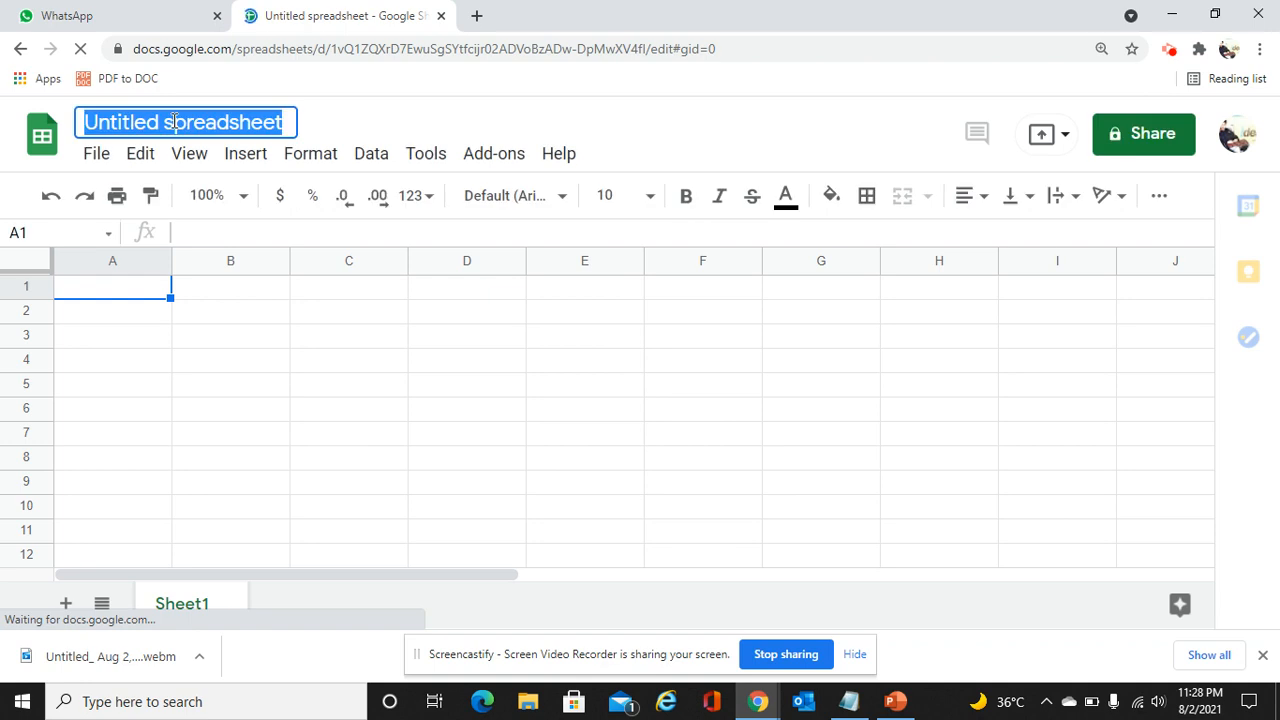
pyautogui.write('Qr')
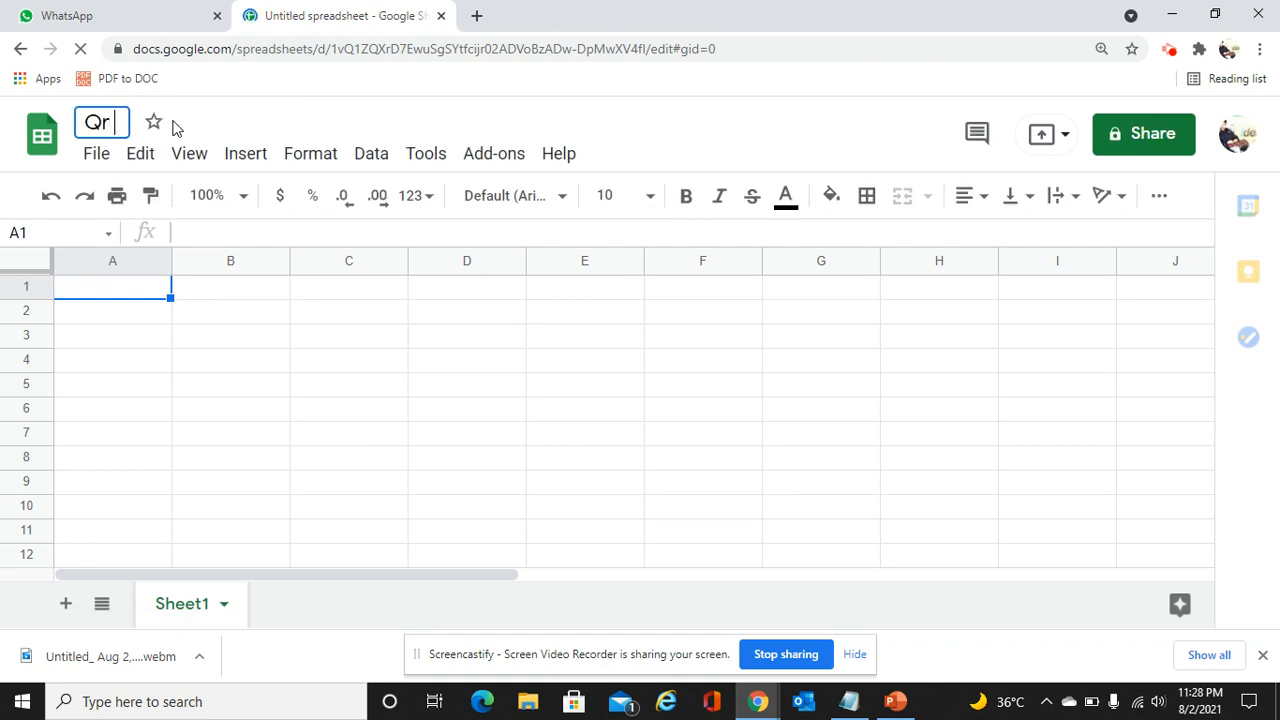
pyautogui.write(' code')
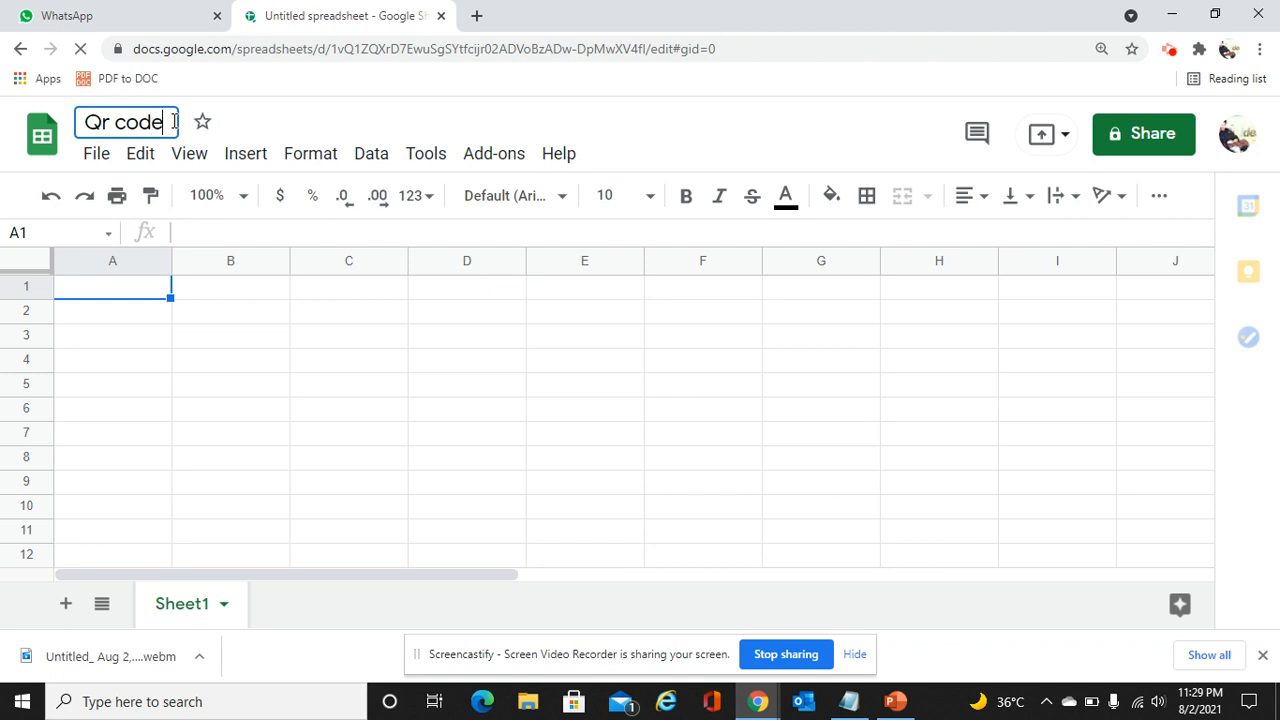
pyautogui.click(181, 339)
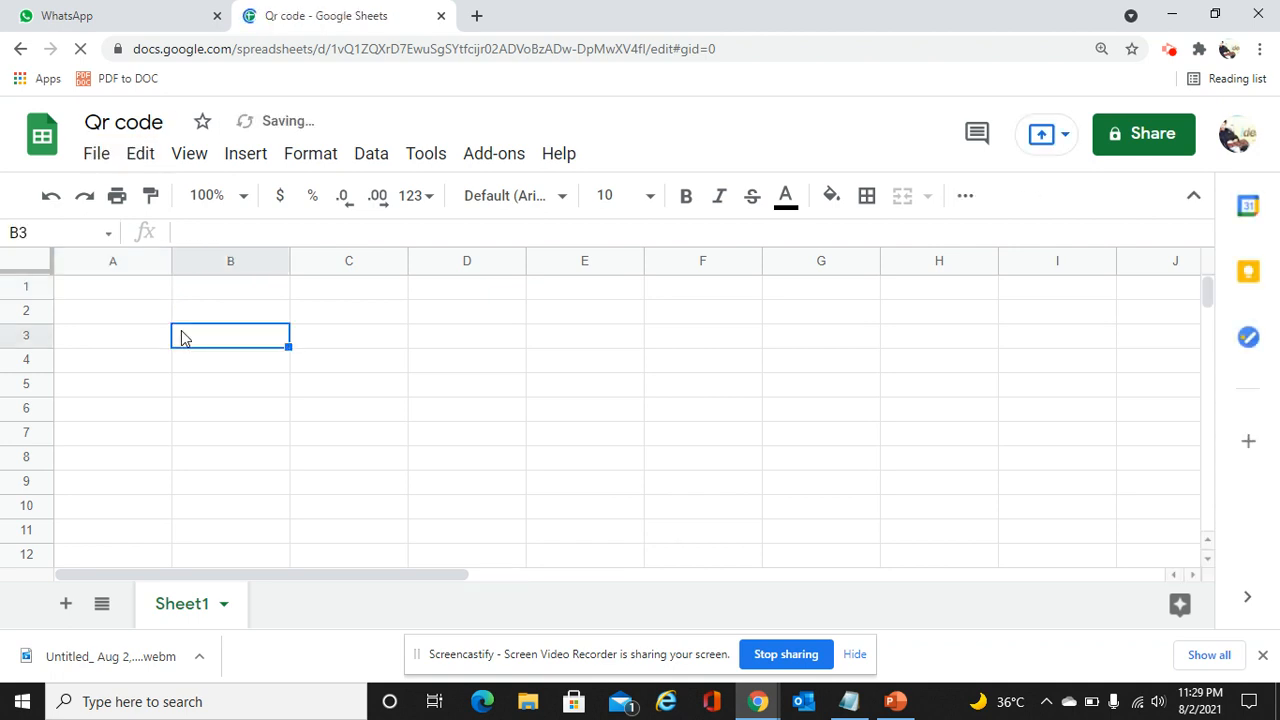
pyautogui.click(137, 297)
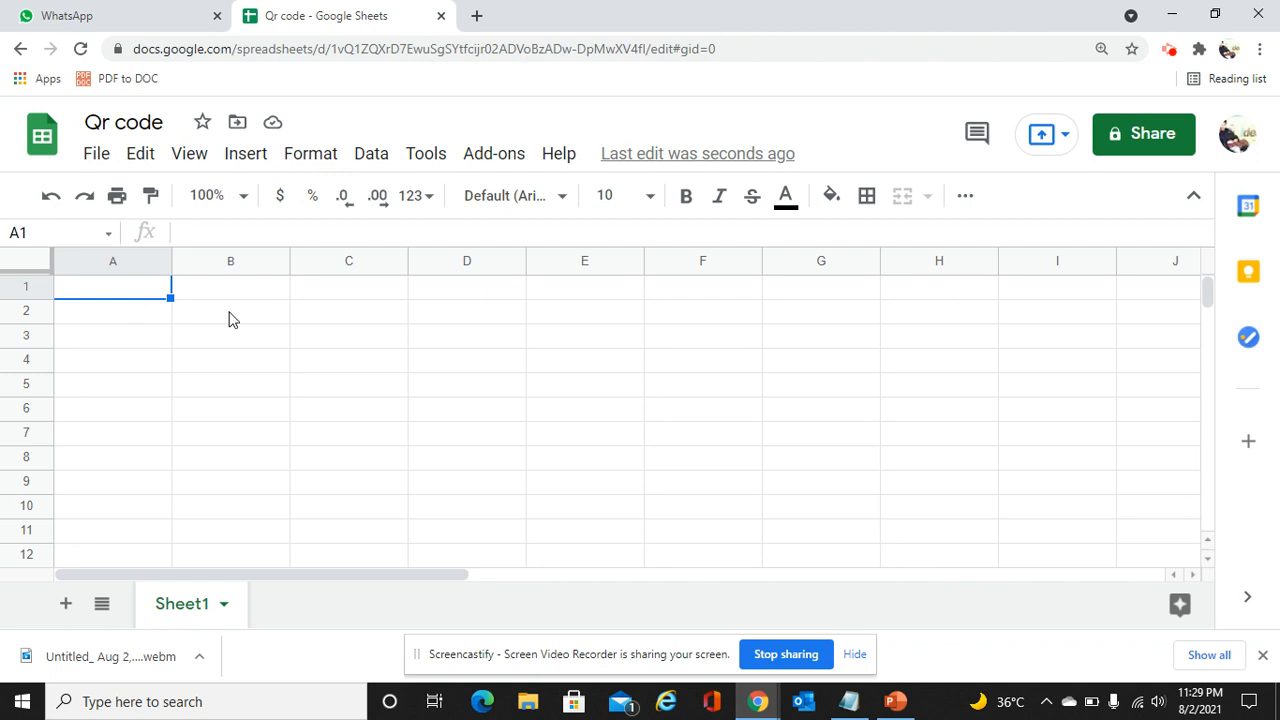
pyautogui.click(856, 706)
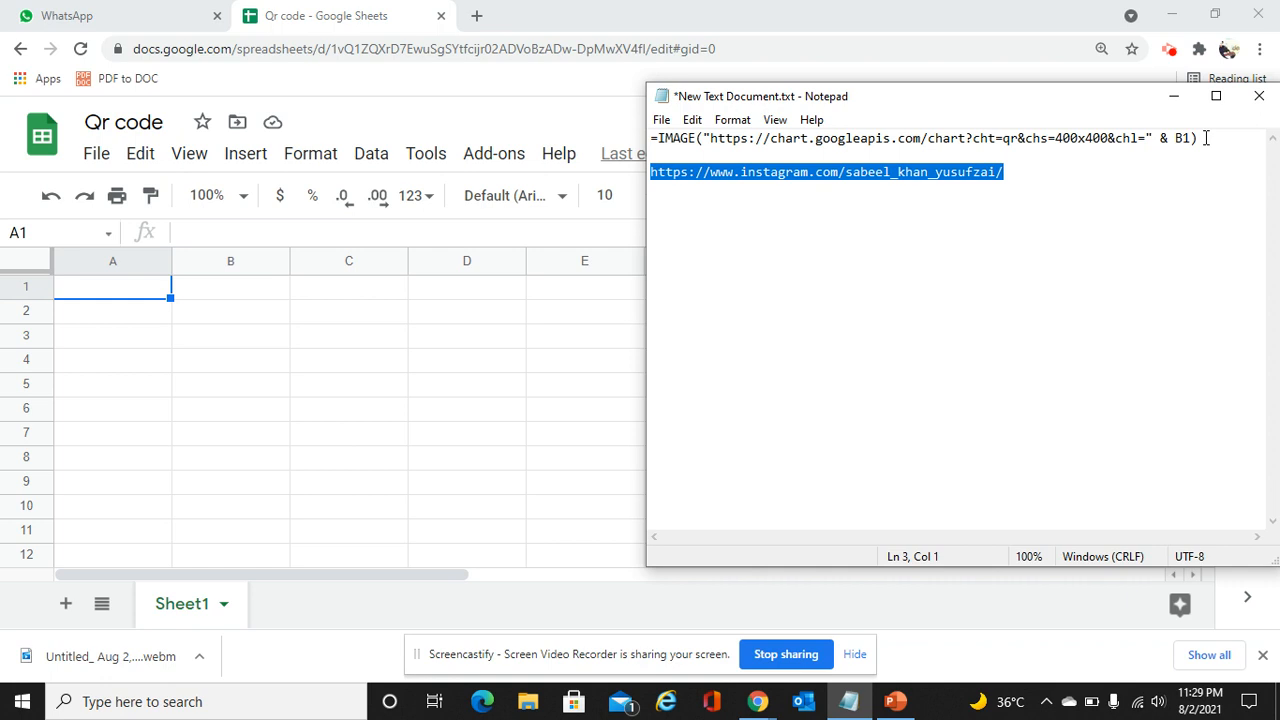
pyautogui.moveTo(1203, 140); pyautogui.dragTo(653, 139)
pyautogui.hotkey('ctrl', 'c')
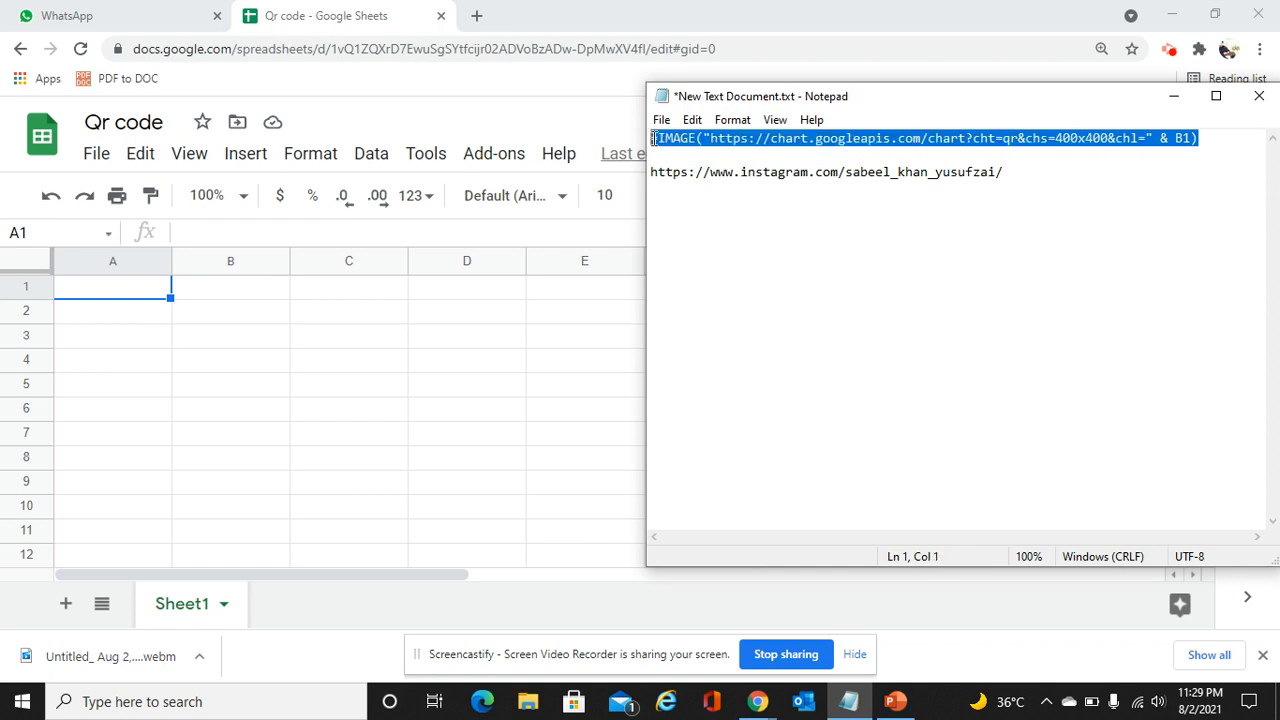
pyautogui.click(196, 233)
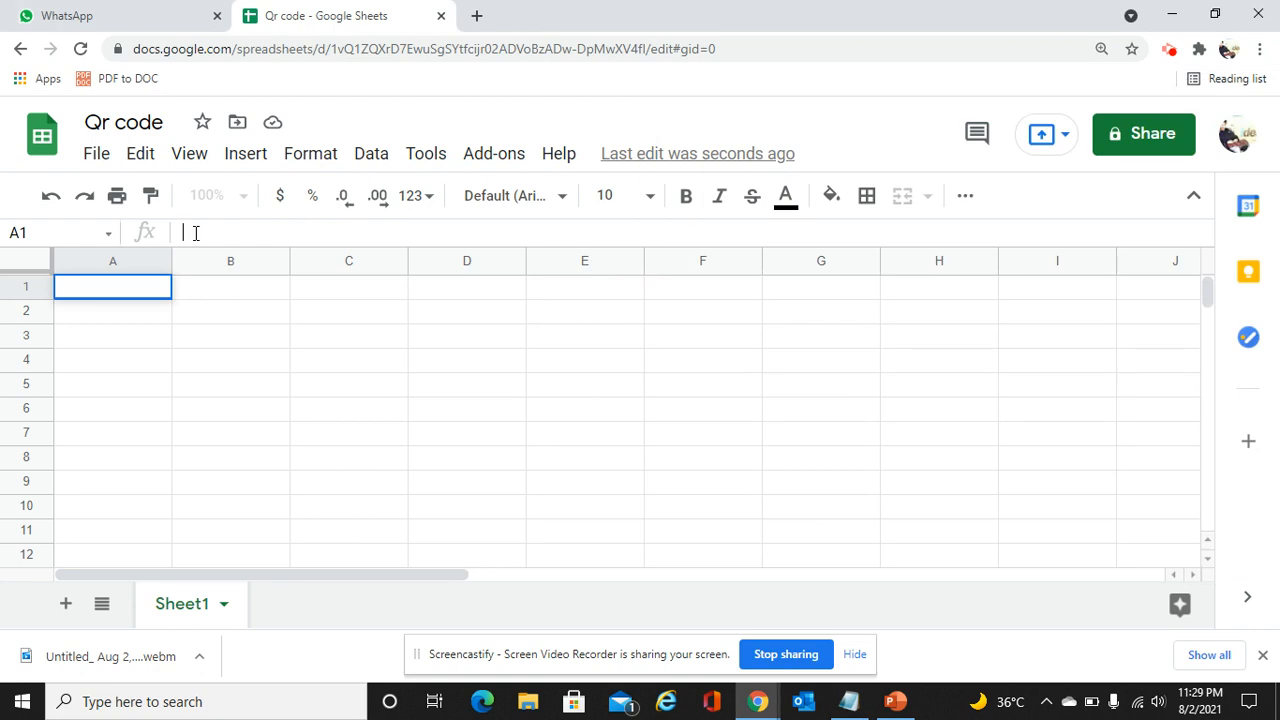
pyautogui.hotkey('ctrl', 'v')
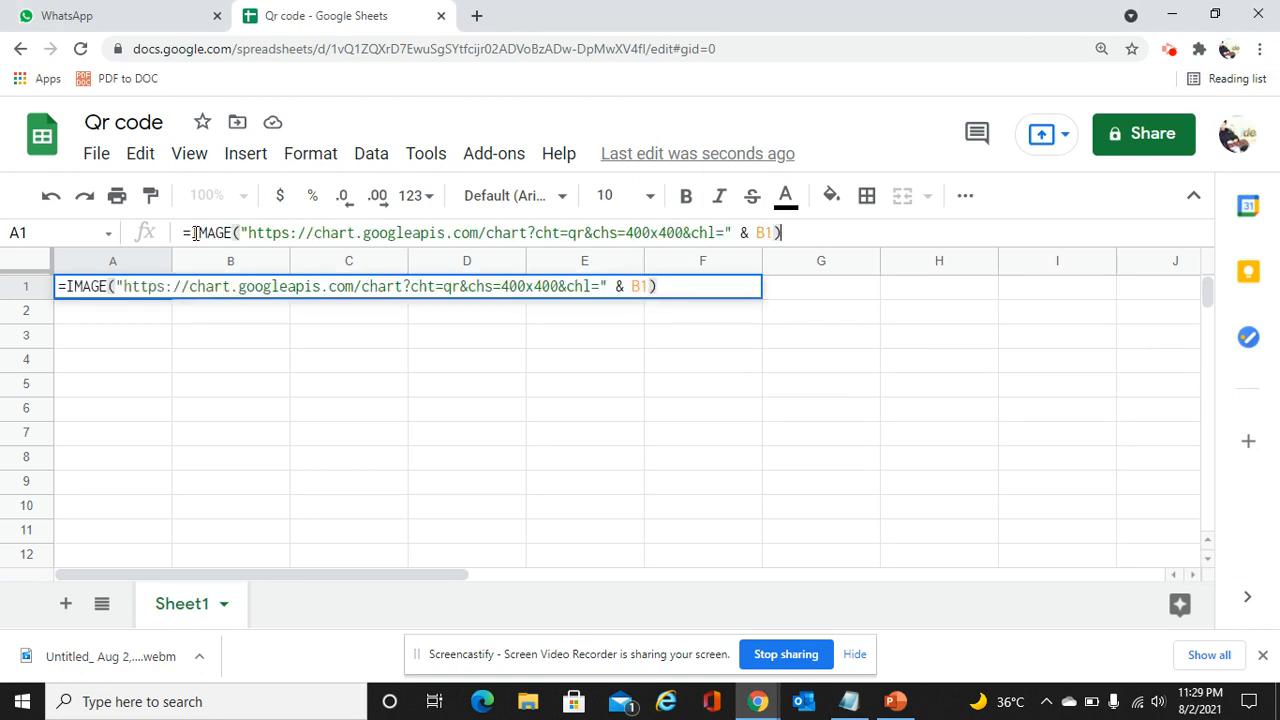
pyautogui.doubleClick(196, 233)
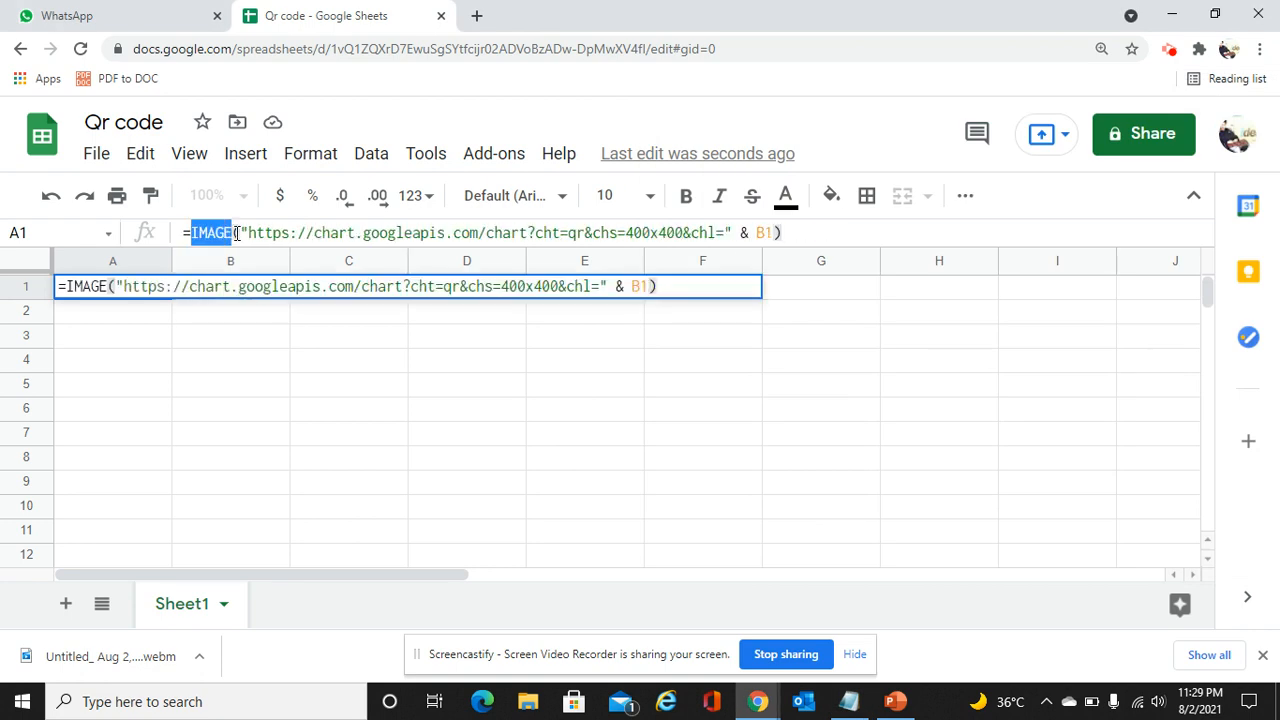
pyautogui.click(250, 233)
pyautogui.moveTo(250, 233); pyautogui.dragTo(531, 233)
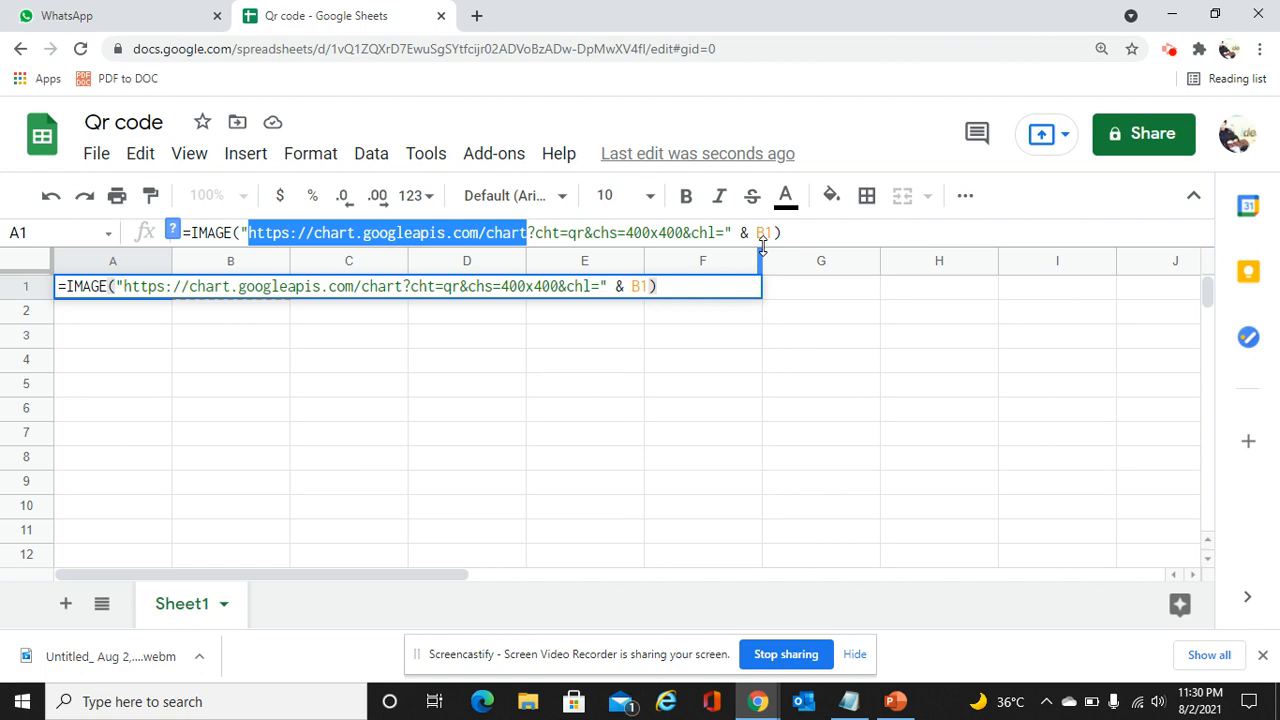
pyautogui.click(603, 318)
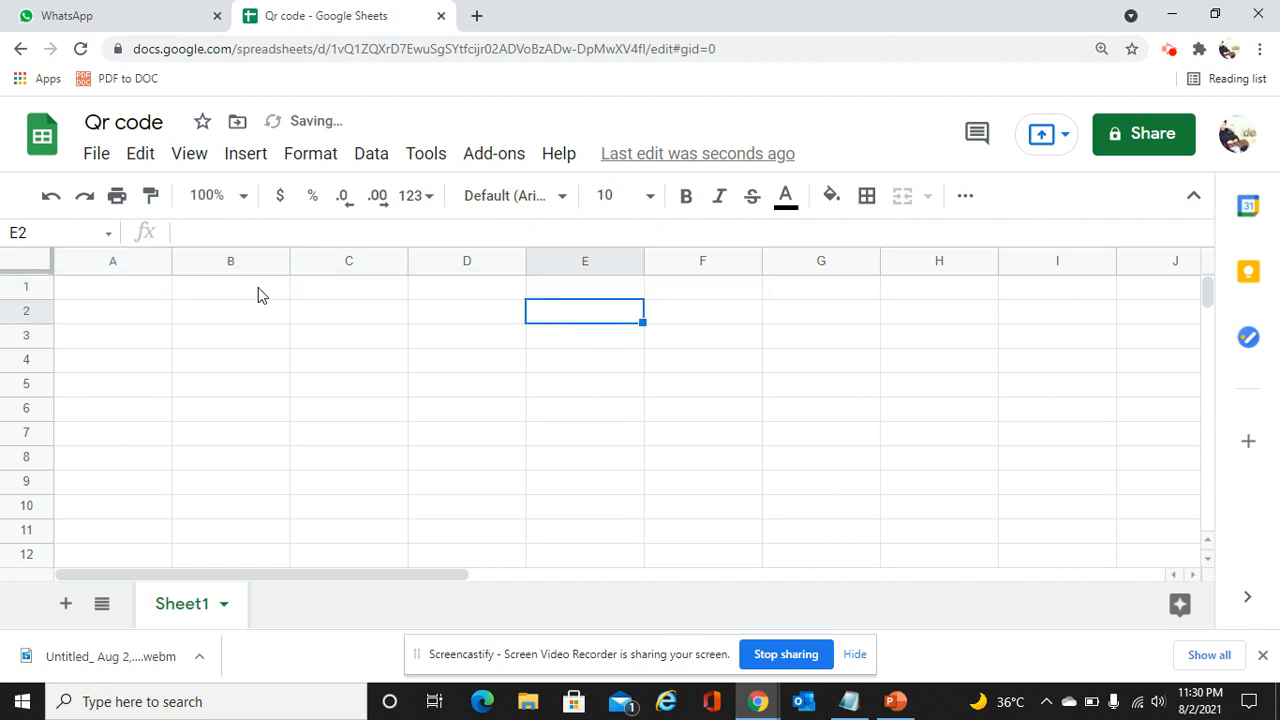
# Copy the Instagram profile link from the Notepad text file into cell B1.
pyautogui.click(258, 287)
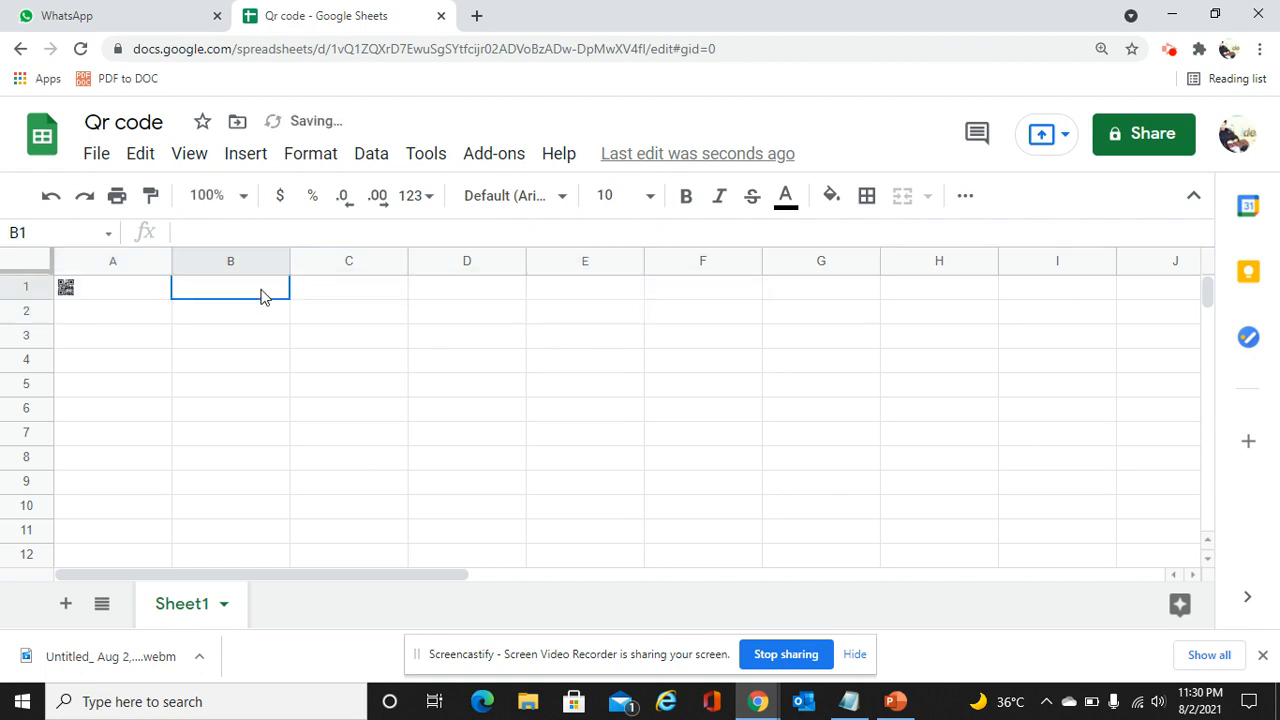
pyautogui.click(848, 703)
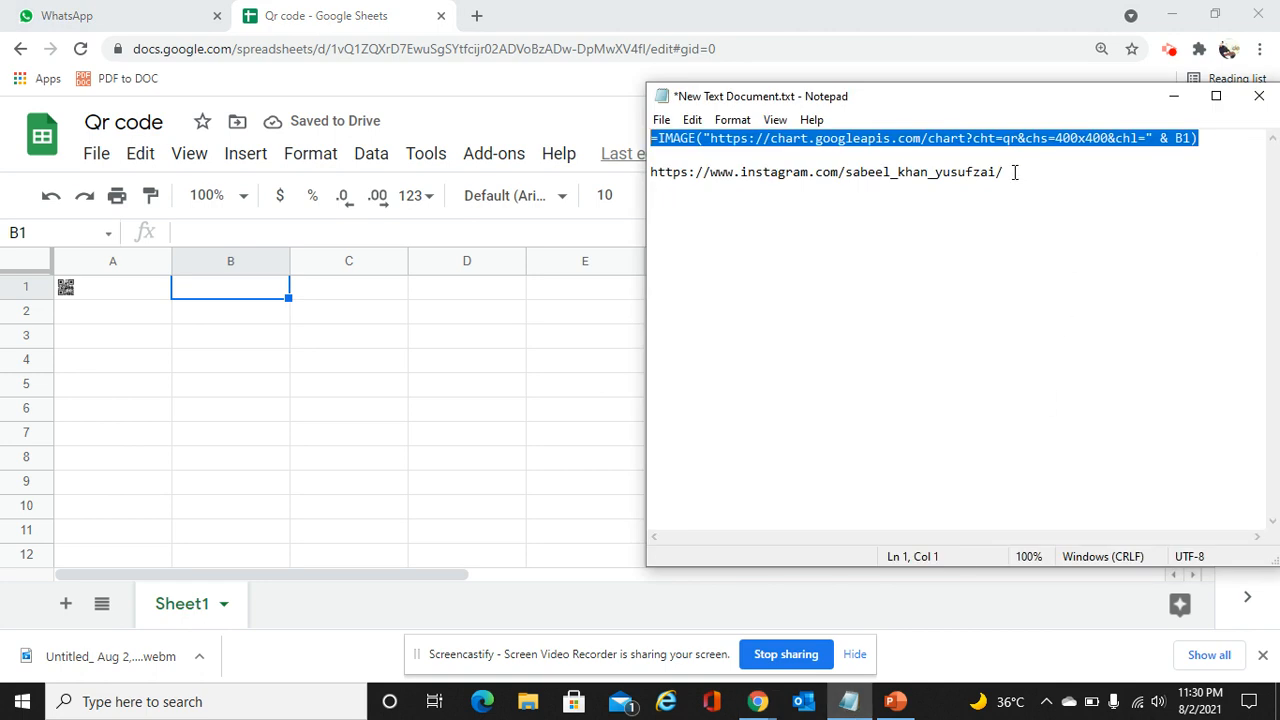
pyautogui.moveTo(1014, 172); pyautogui.dragTo(648, 175)
pyautogui.hotkey('ctrl', 'c')
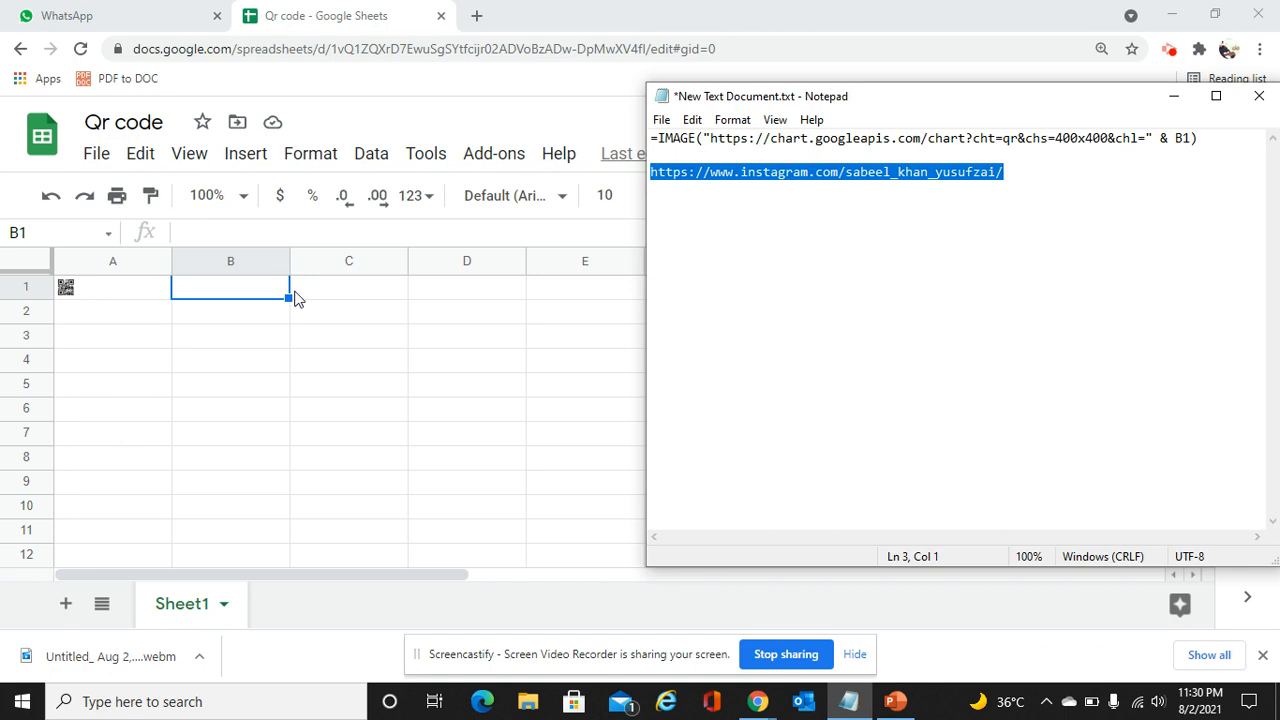
pyautogui.click(278, 292)
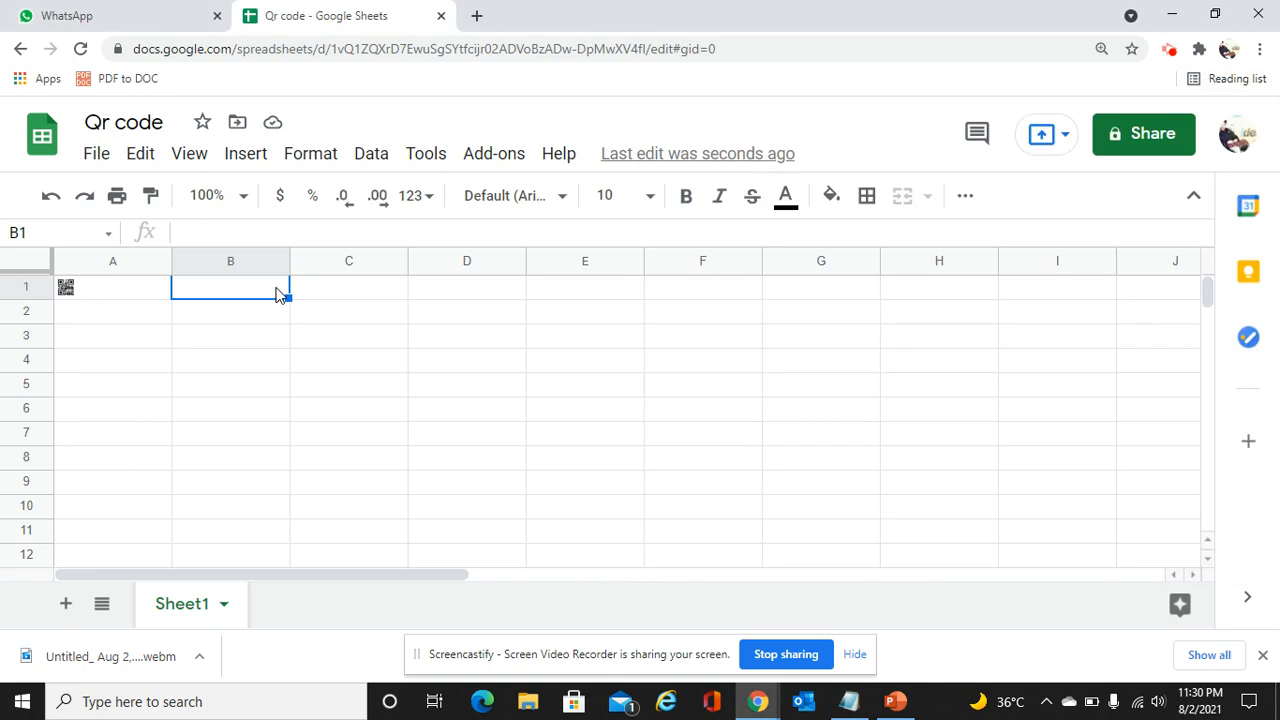
pyautogui.hotkey('ctrl', 'v')
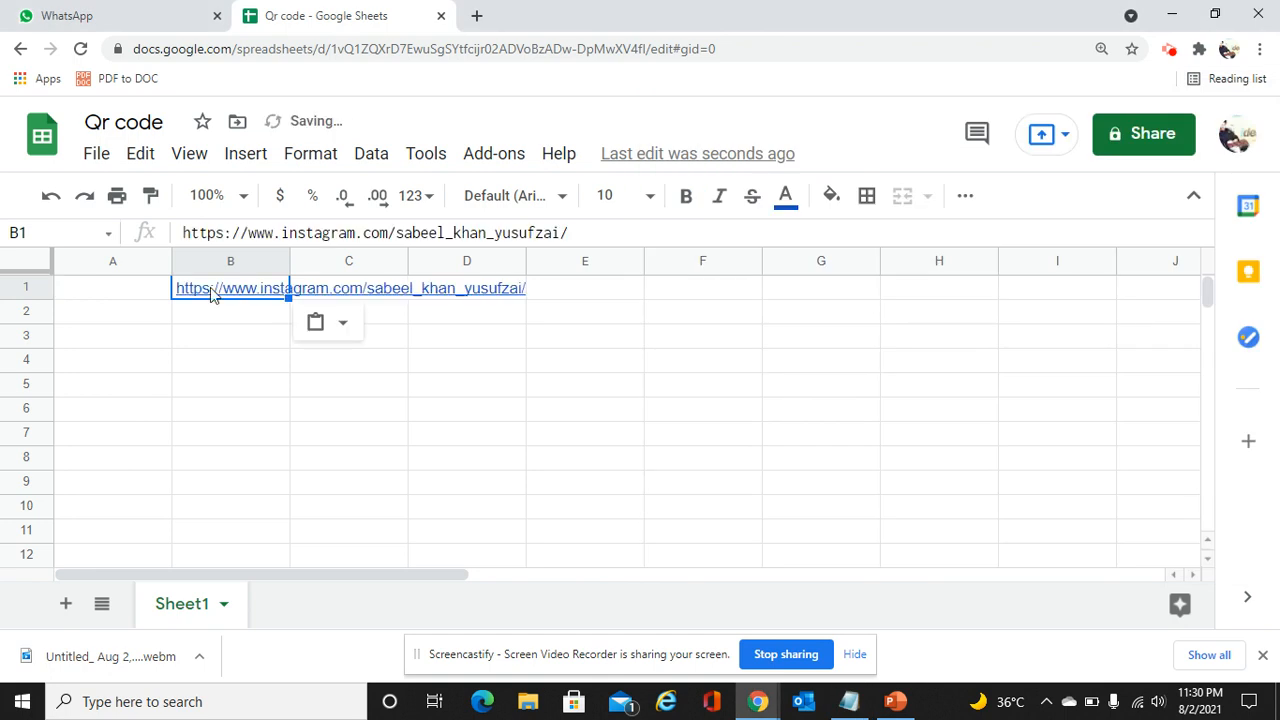
# Enlarge the QR code in A1 by making row 1 about six times taller and widening column A.
pyautogui.click(157, 296)
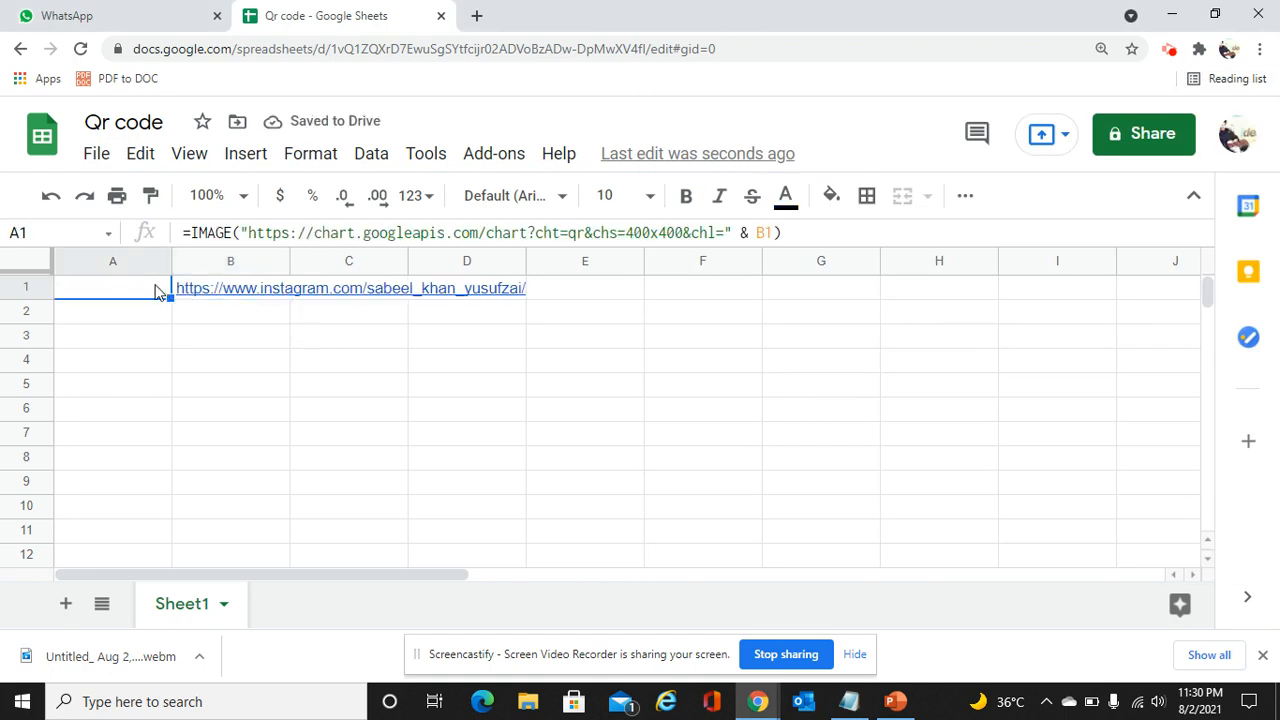
pyautogui.click(273, 288)
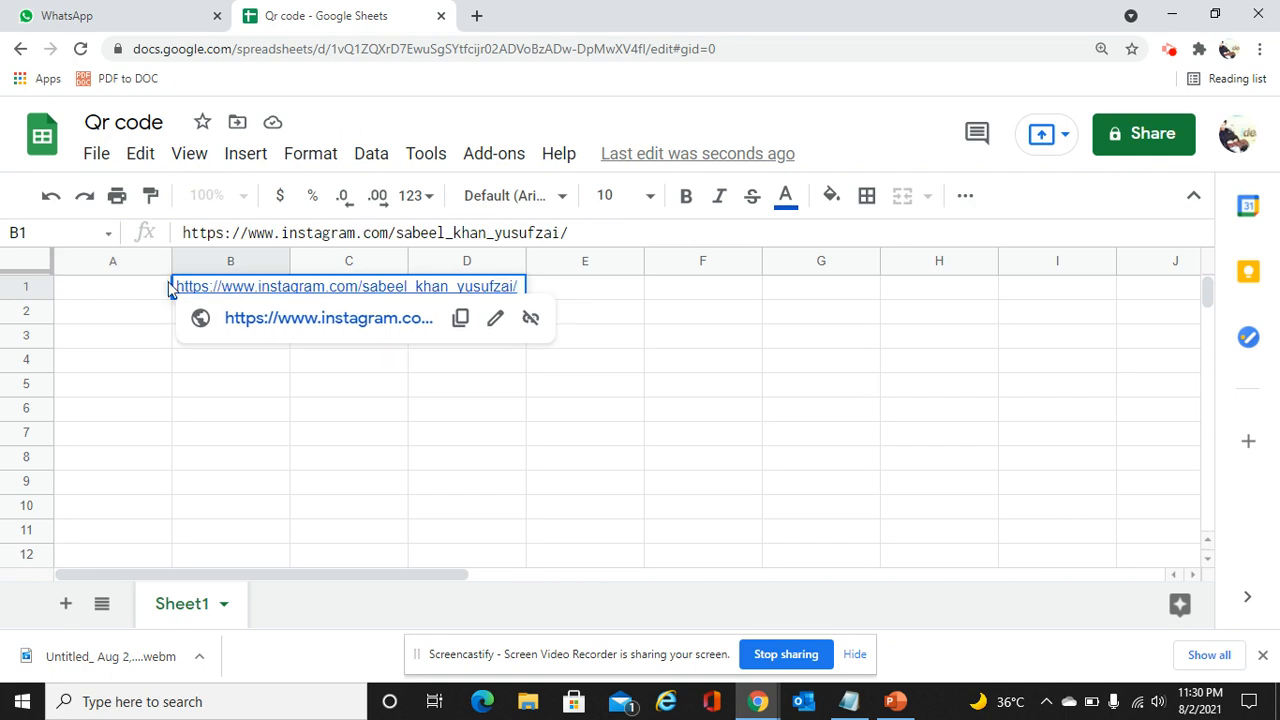
pyautogui.click(136, 292)
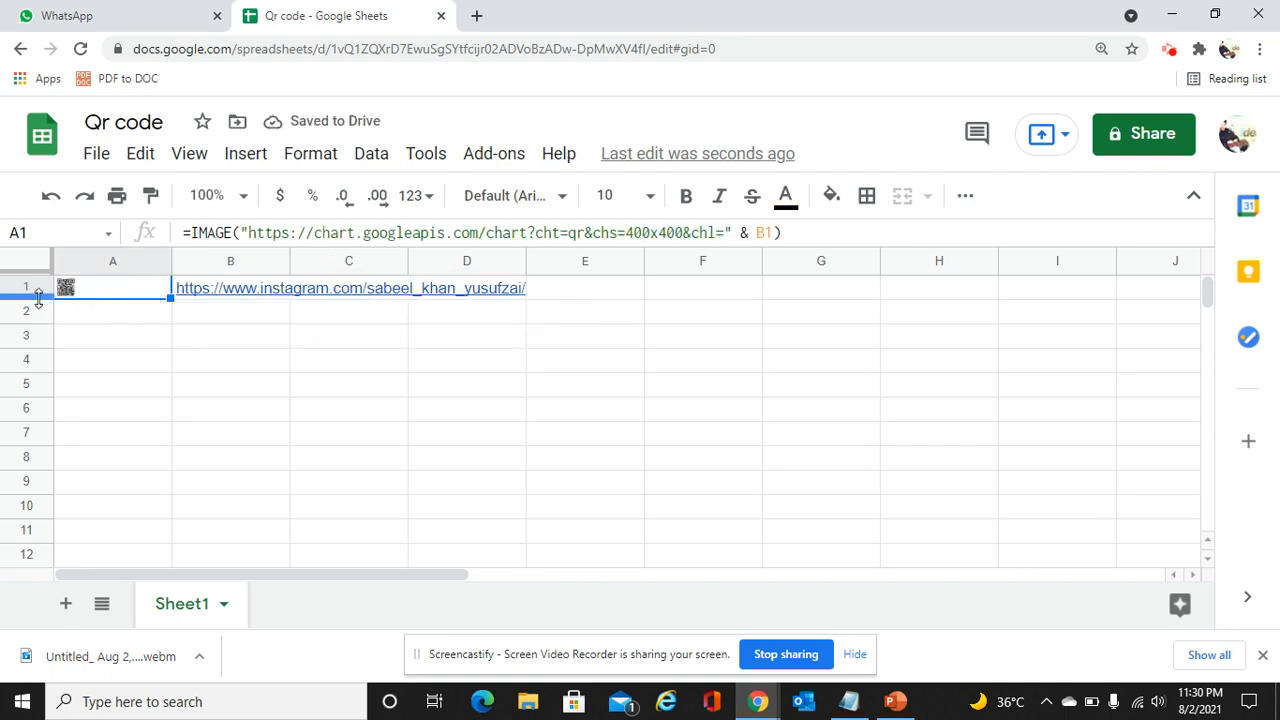
pyautogui.moveTo(40, 299); pyautogui.dragTo(50, 422)
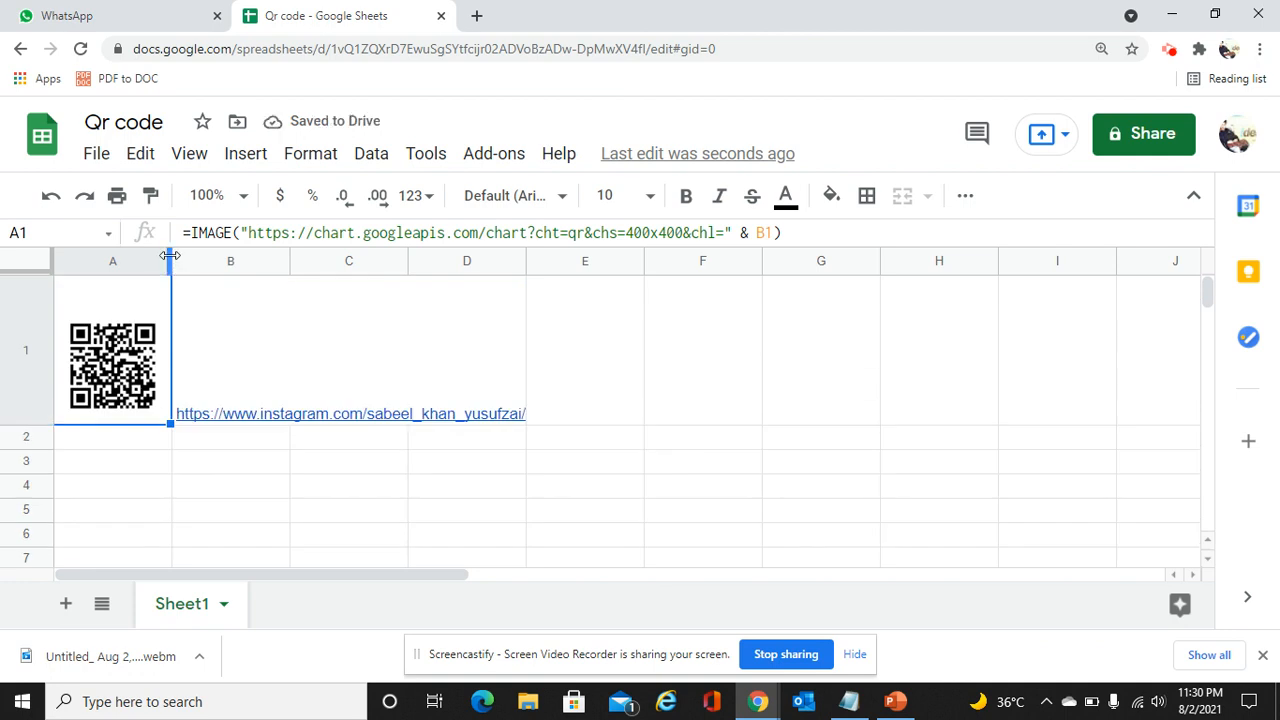
pyautogui.moveTo(172, 265); pyautogui.dragTo(252, 269)
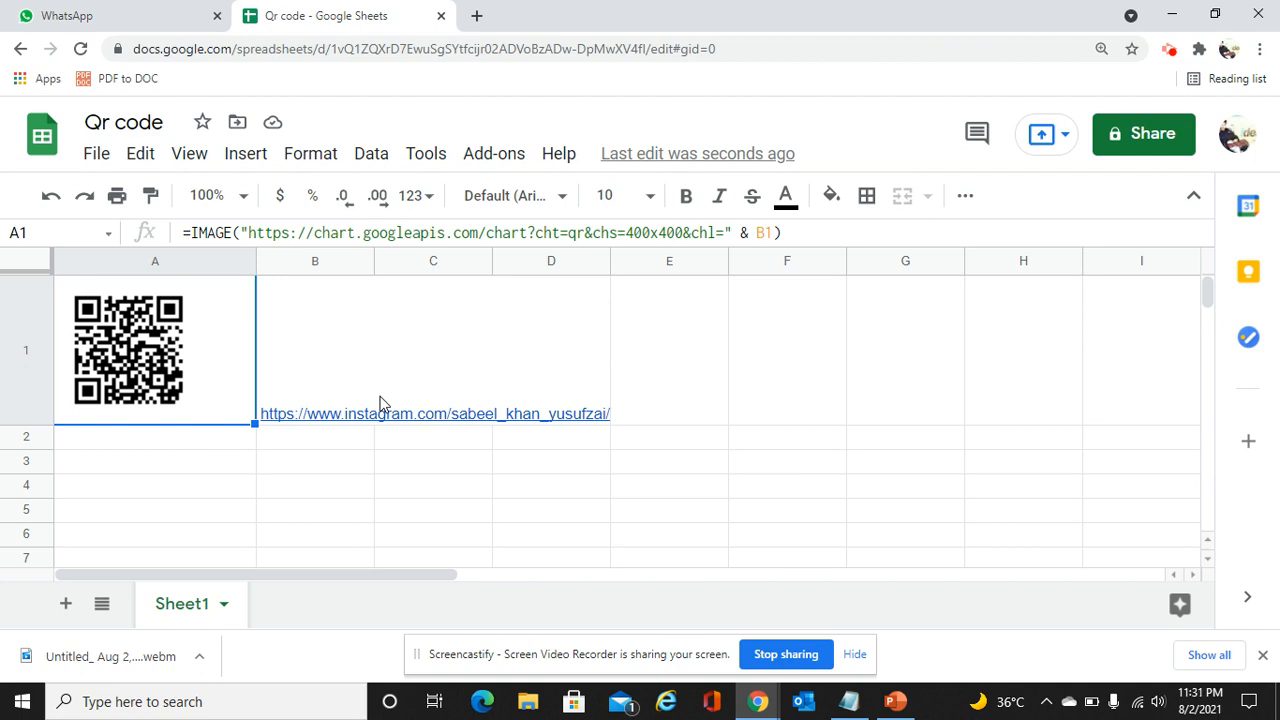
# Fill the QR code formula from A1 down through A7 and check the cell references in A2 and A3.
pyautogui.scroll(-3, 380, 403)
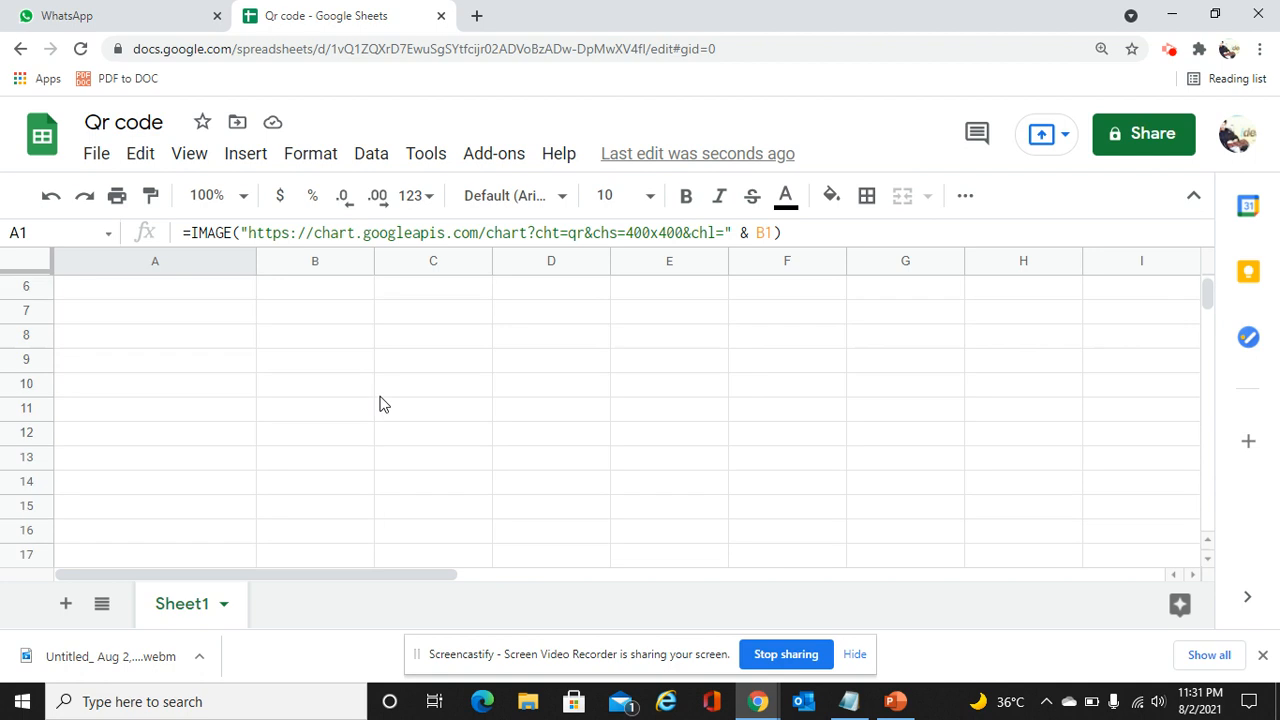
pyautogui.scroll(3, 380, 403)
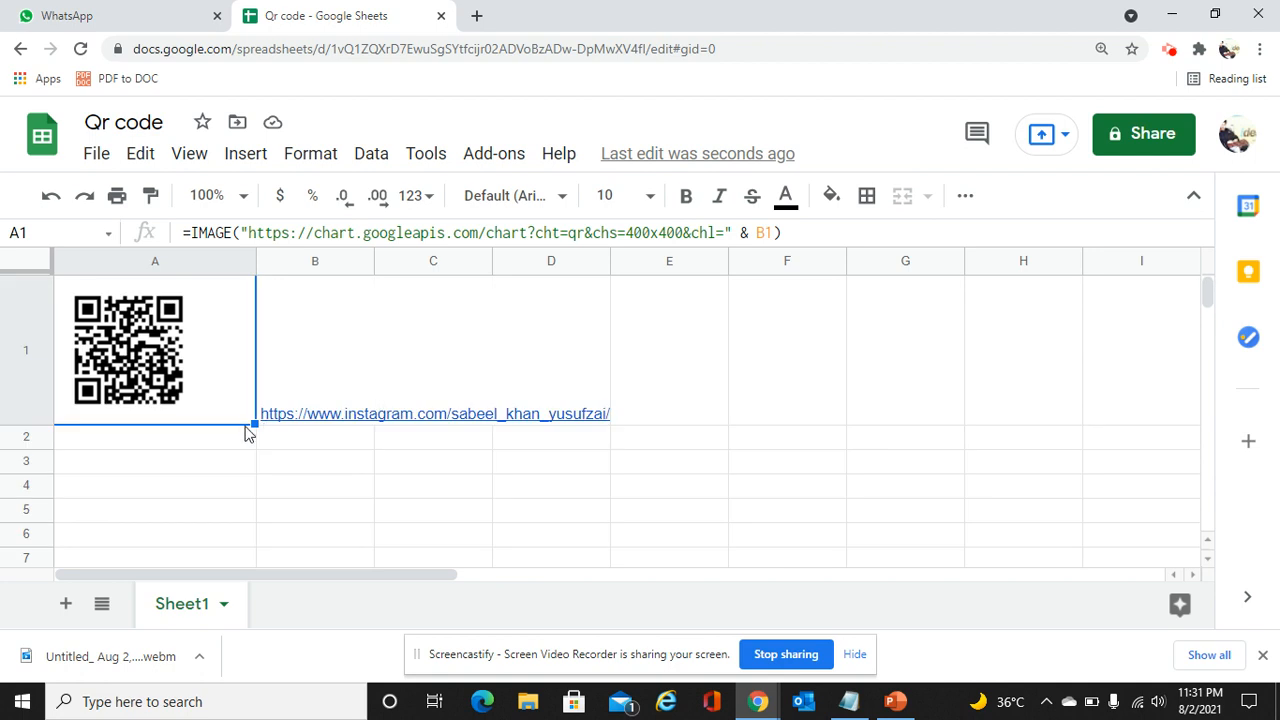
pyautogui.moveTo(252, 424); pyautogui.dragTo(247, 561)
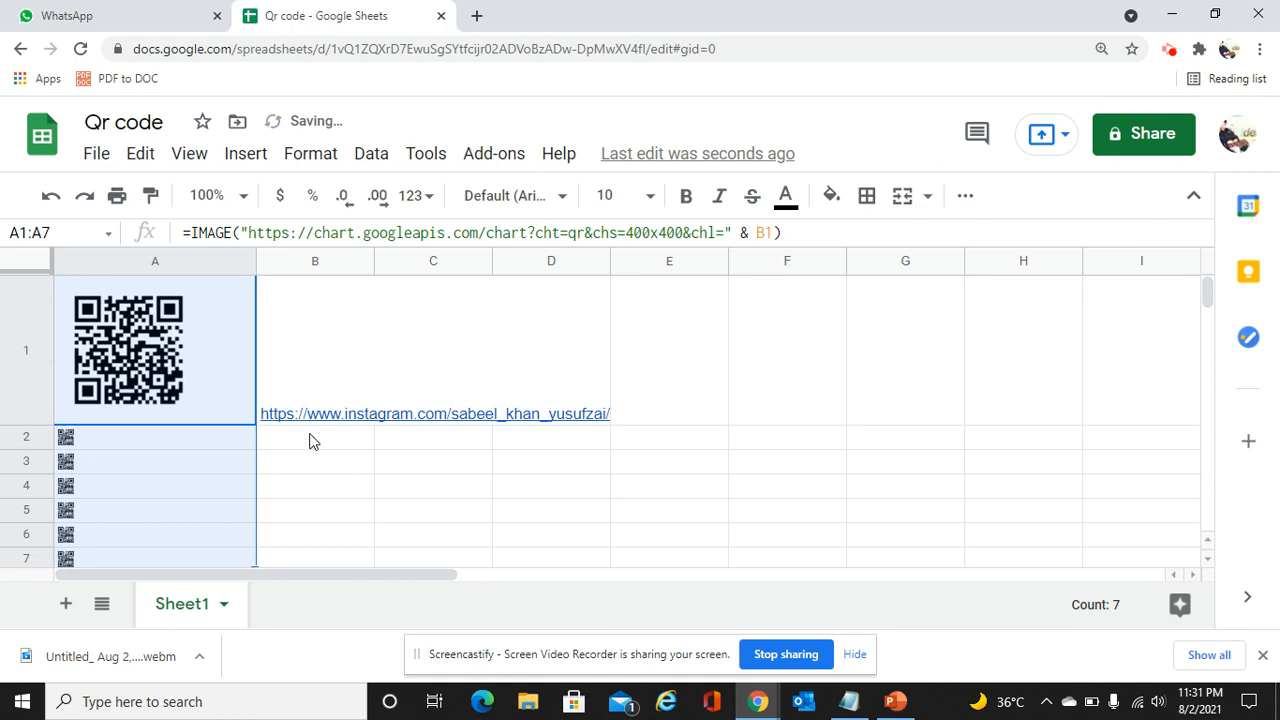
pyautogui.click(208, 448)
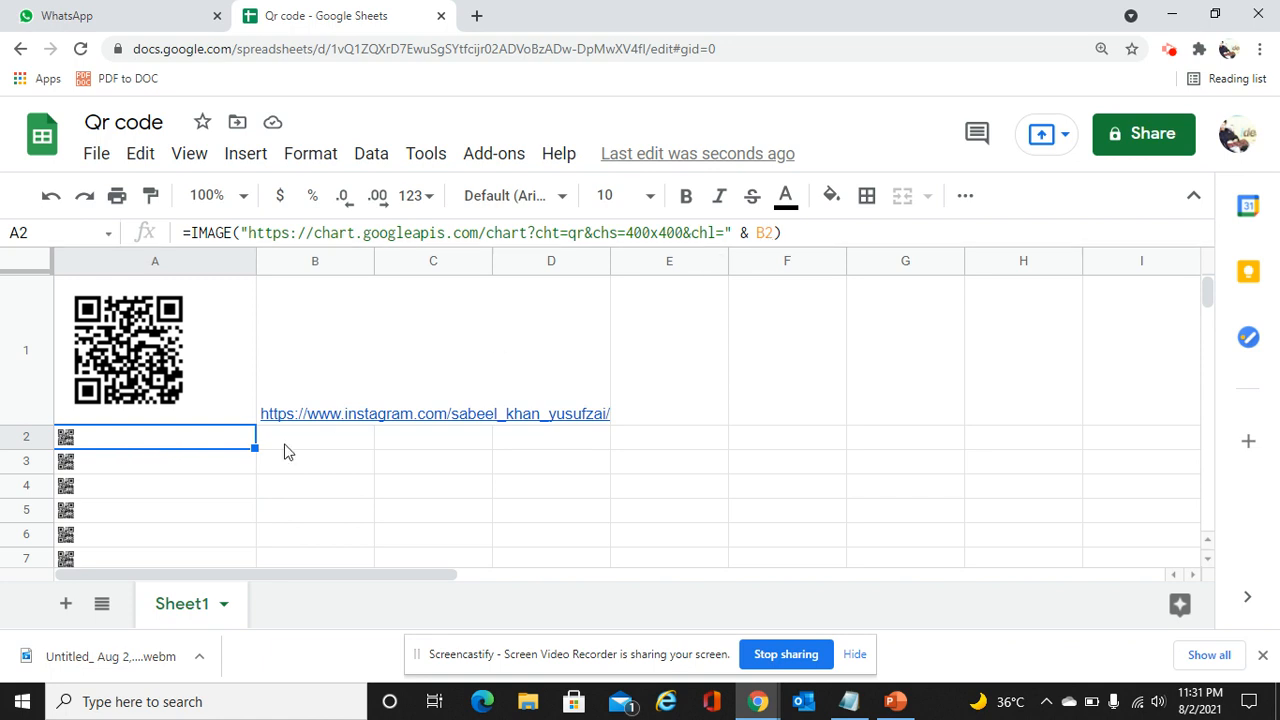
pyautogui.click(218, 462)
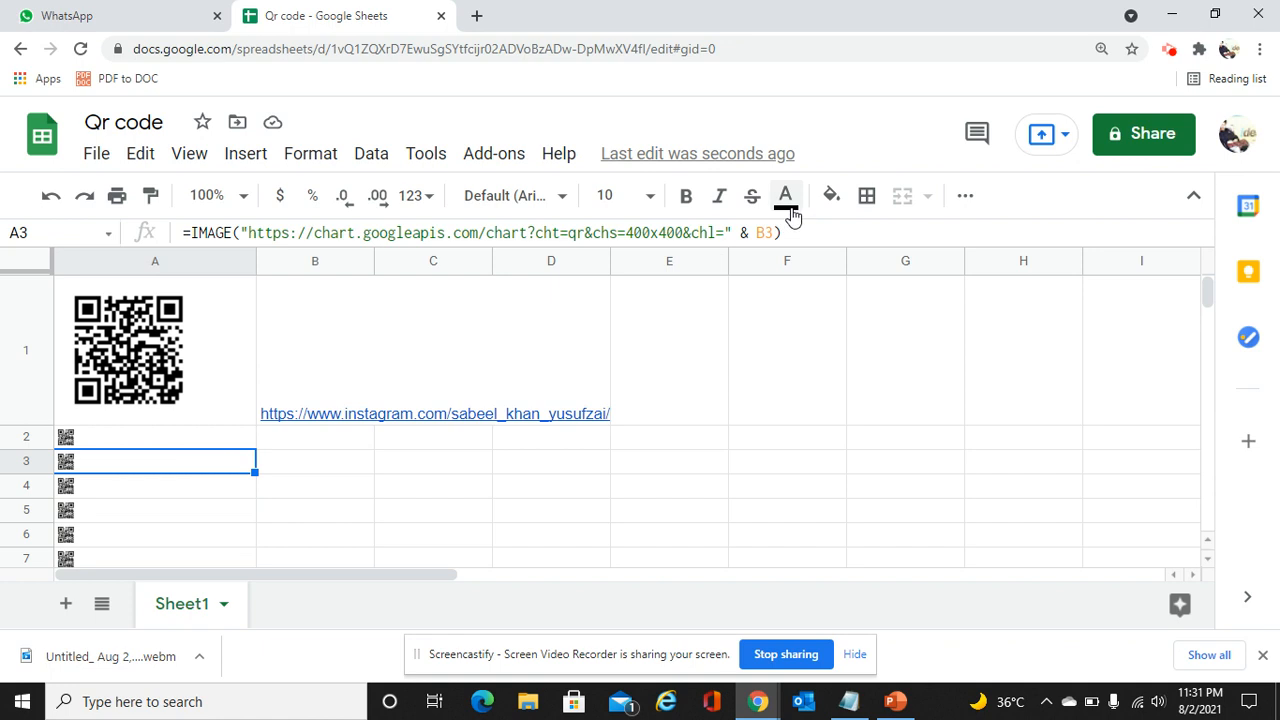